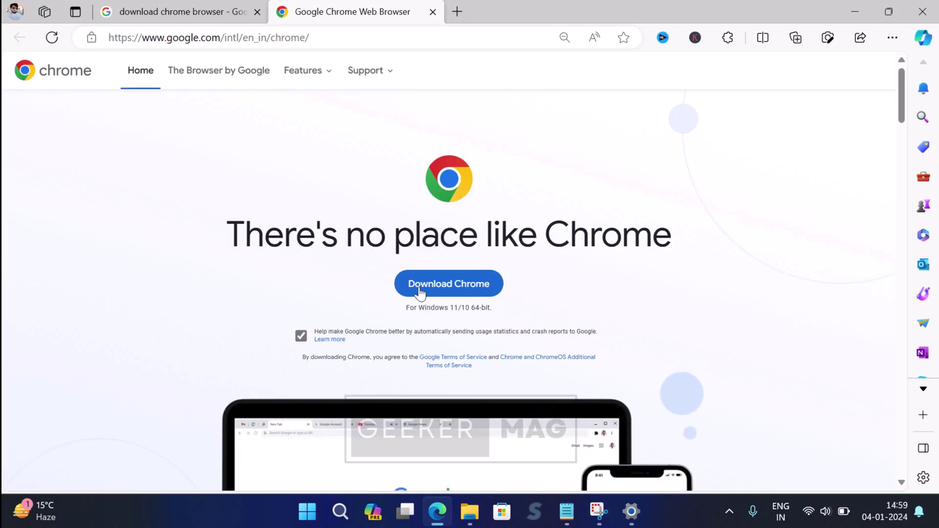
Start the Chrome download, review the 'switch out of S mode' notice, and minimize Edge
left_click(419, 288)
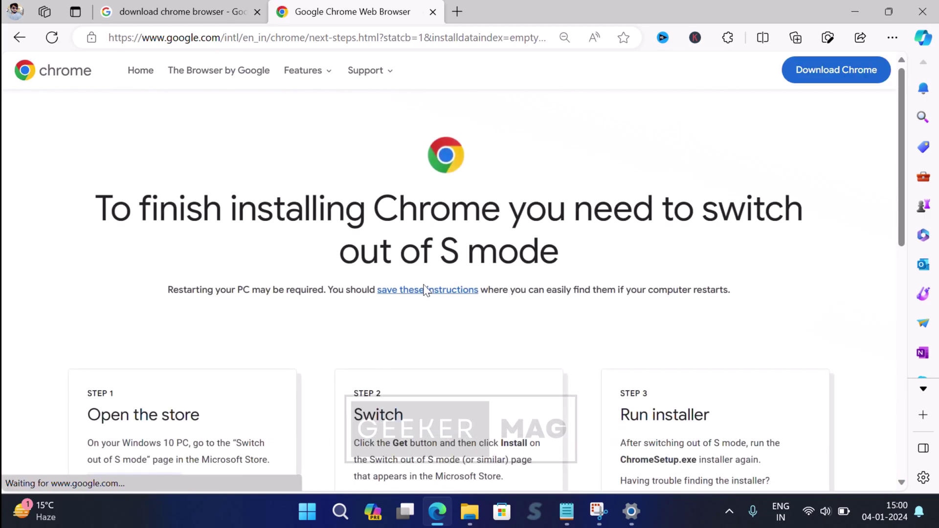
left_click_drag(109, 206, 591, 256)
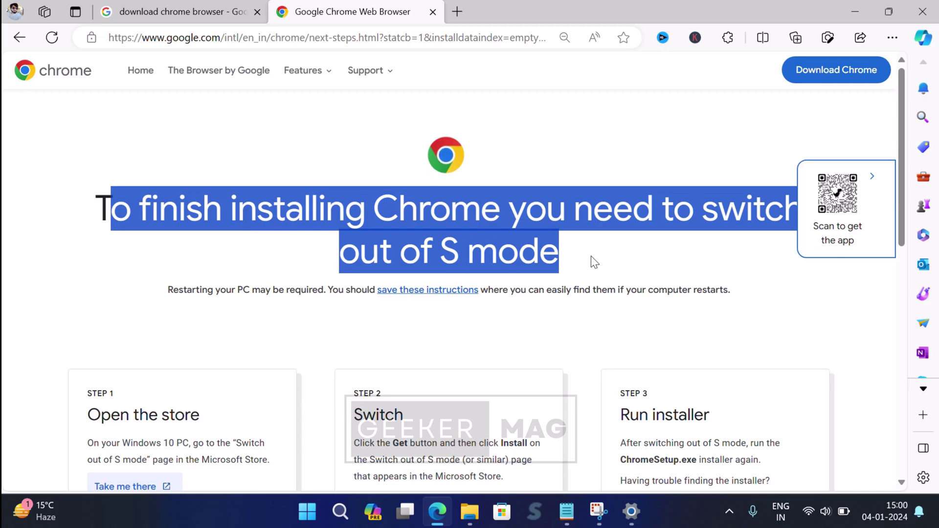
left_click(591, 256)
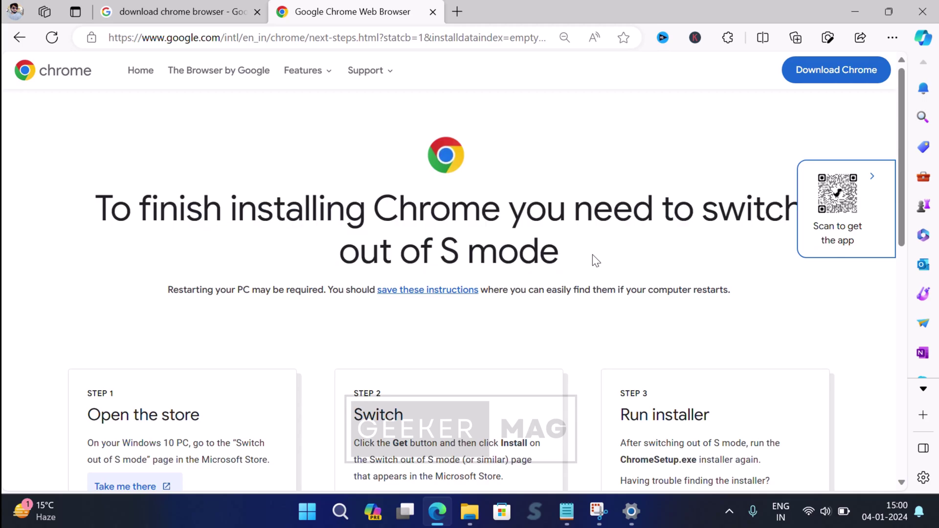
left_click(857, 11)
left_click(856, 9)
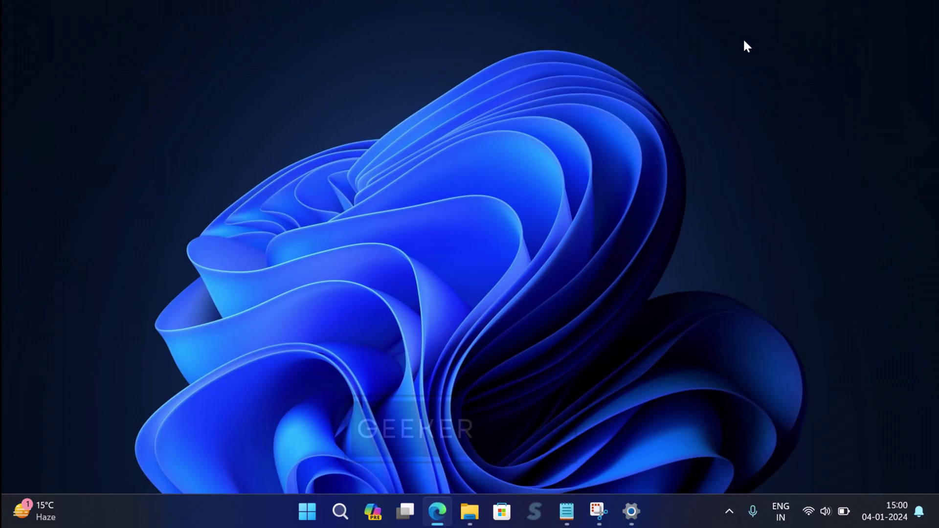
left_click(341, 512)
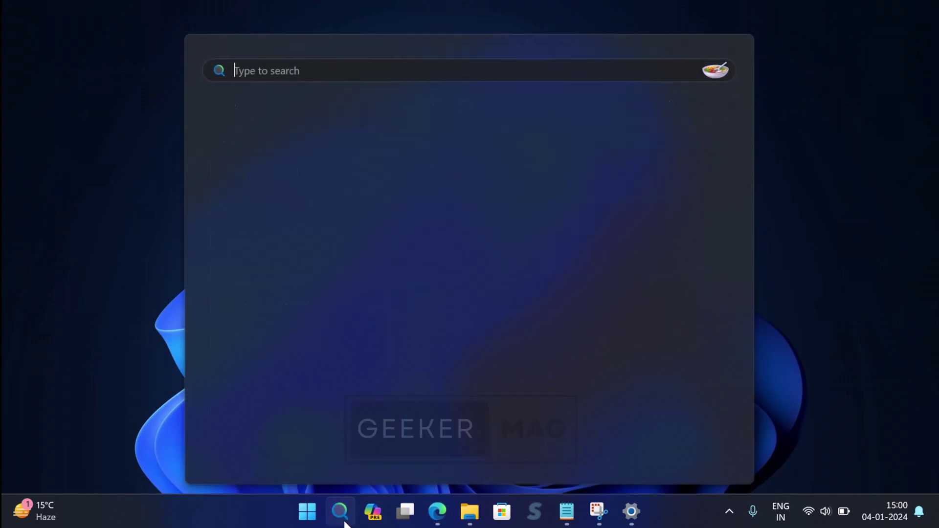
type("chrome")
left_click(330, 187)
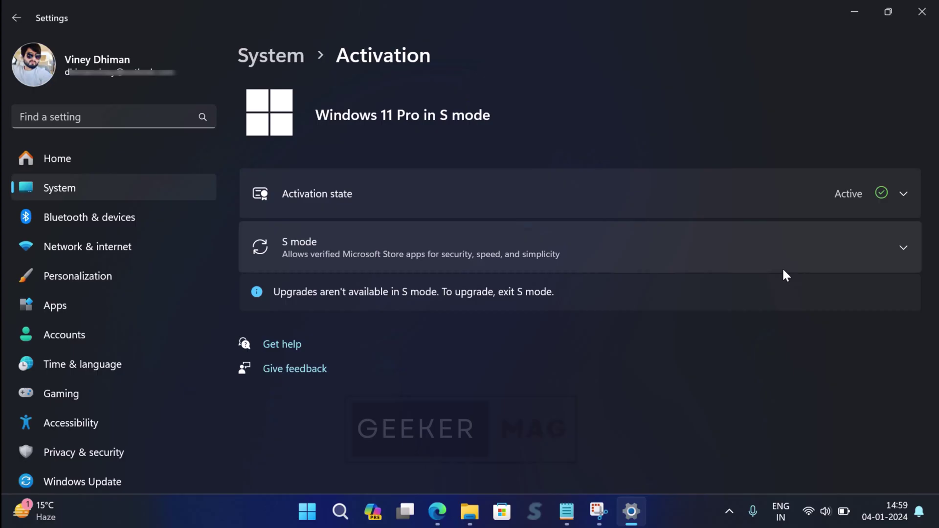
left_click(899, 248)
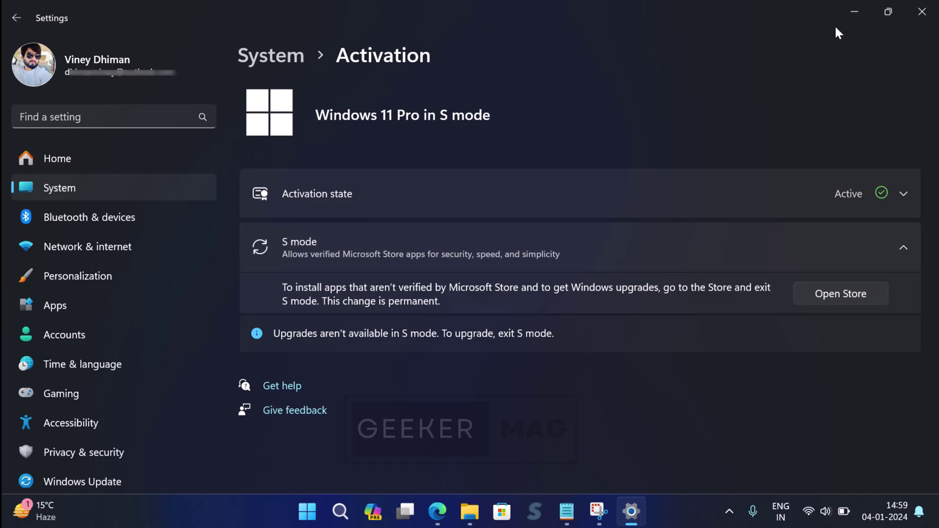
left_click(855, 12)
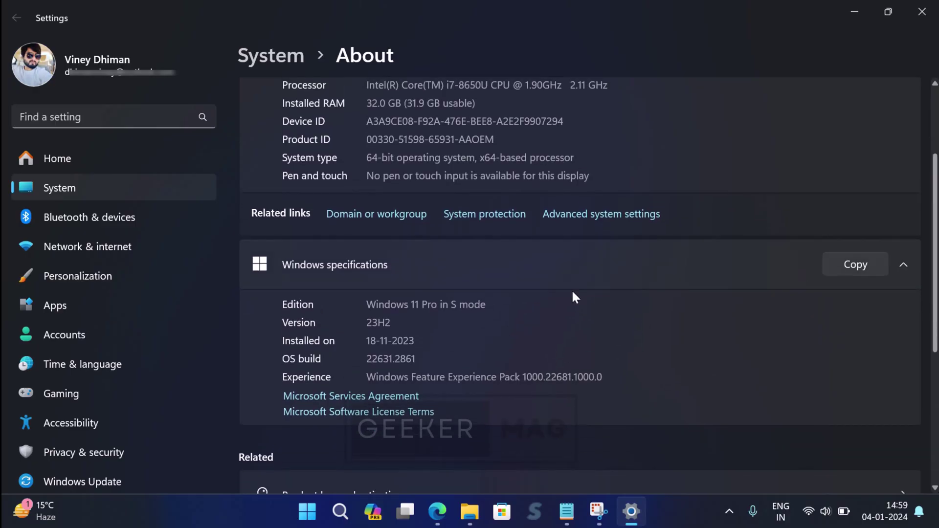
left_click_drag(367, 304, 508, 308)
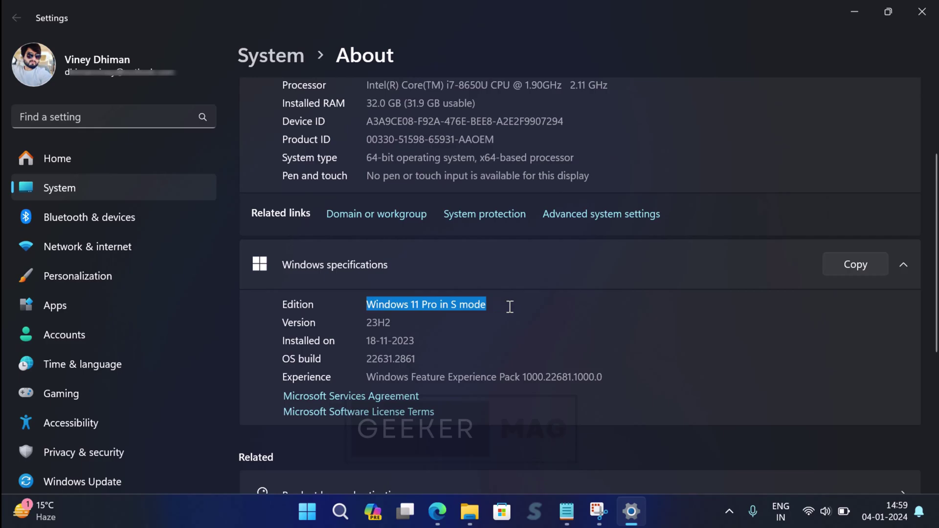
left_click(549, 272)
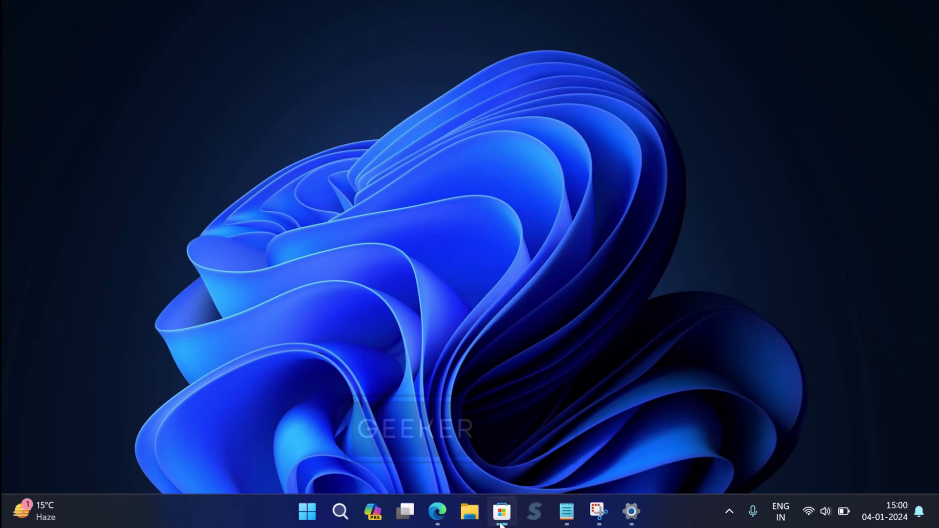
Search Microsoft Store for 'switch out of s mode' and open the Switch out of S Mode page
left_click(501, 511)
left_click(287, 19)
type("sw")
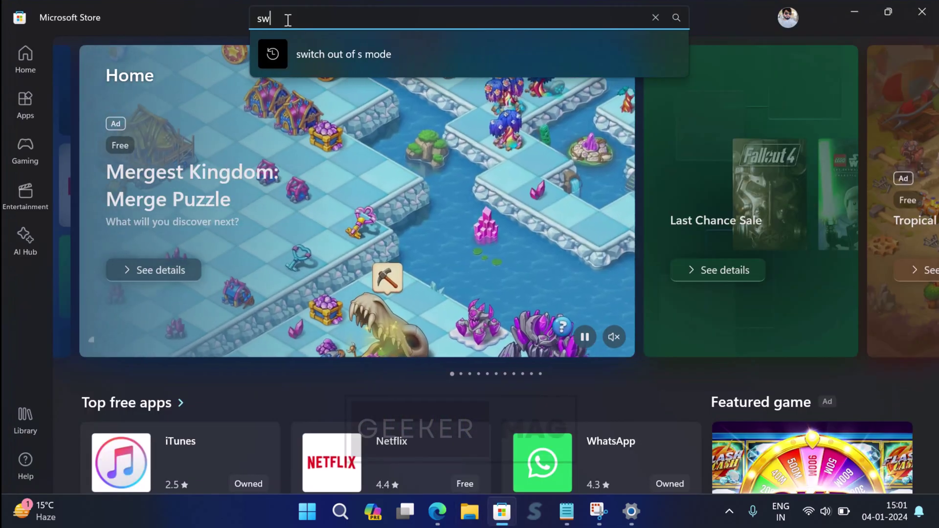
type("itch out of ")
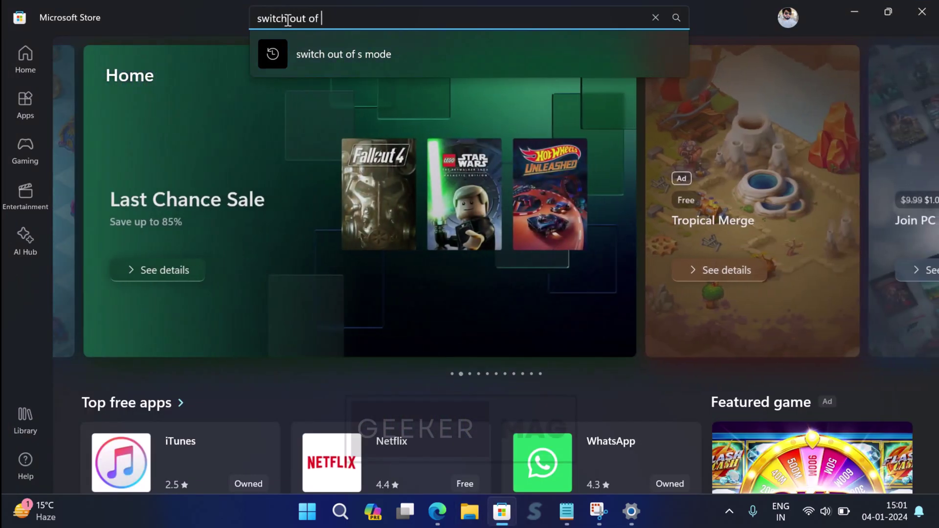
type("s mode")
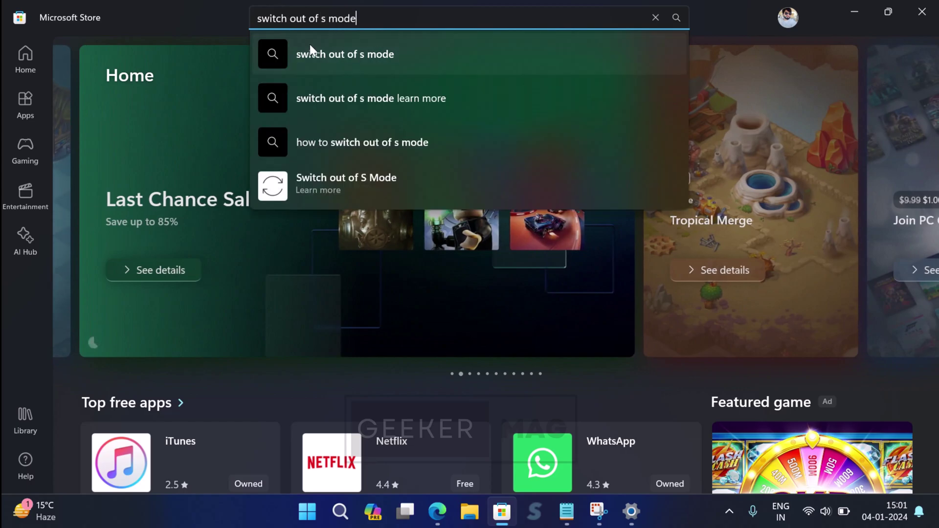
left_click(310, 45)
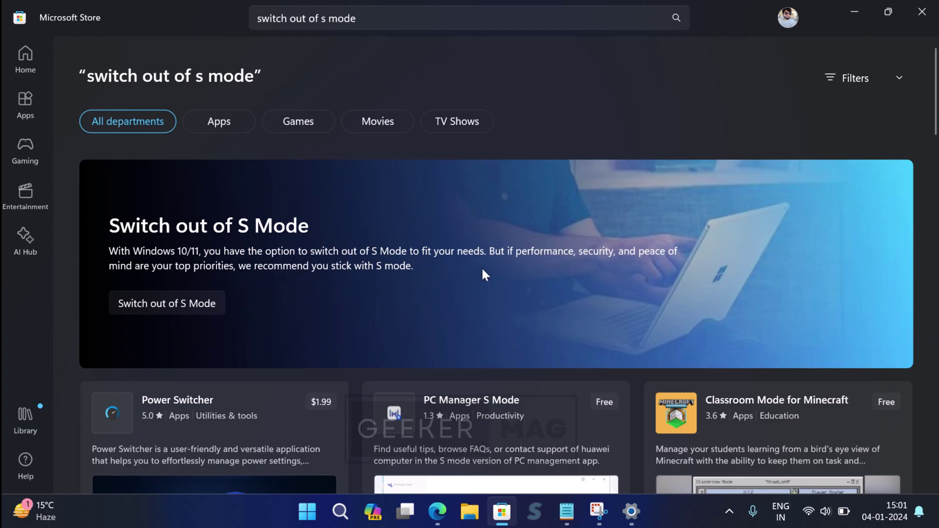
left_click(194, 305)
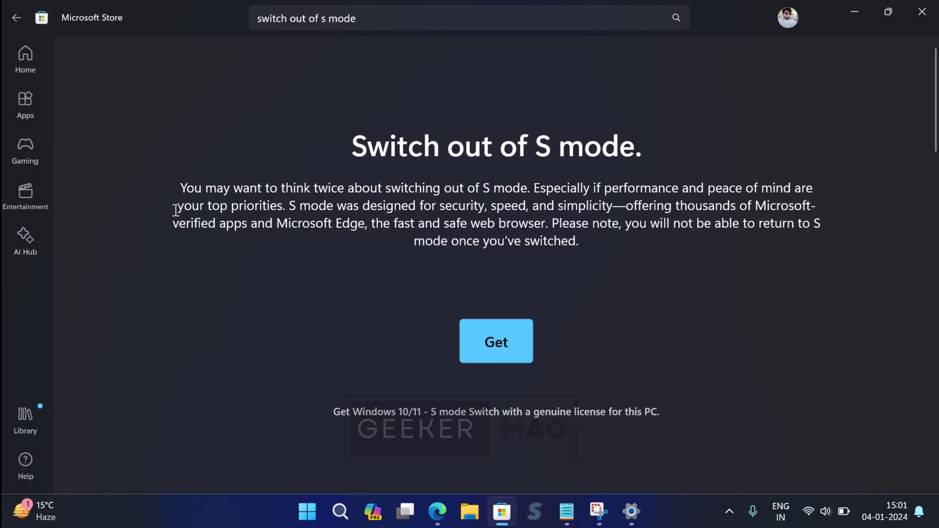
left_click_drag(181, 186, 633, 270)
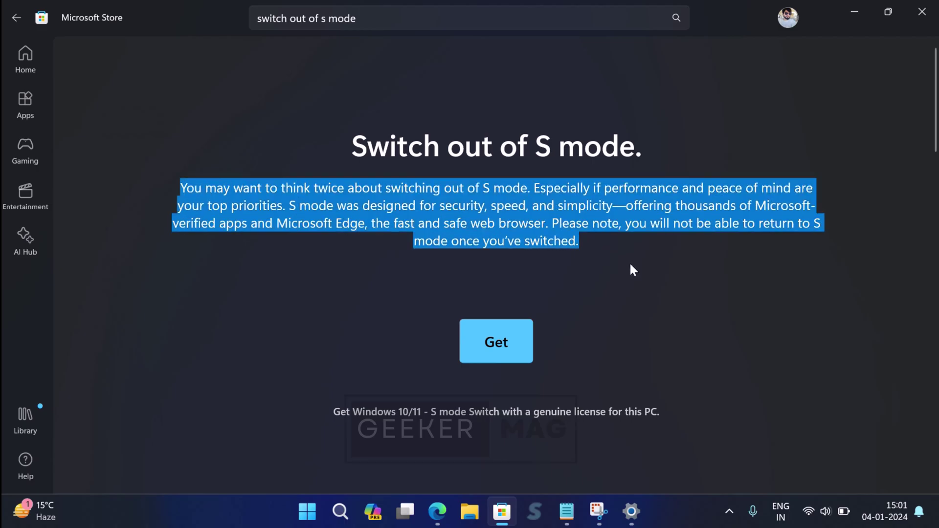
left_click(633, 270)
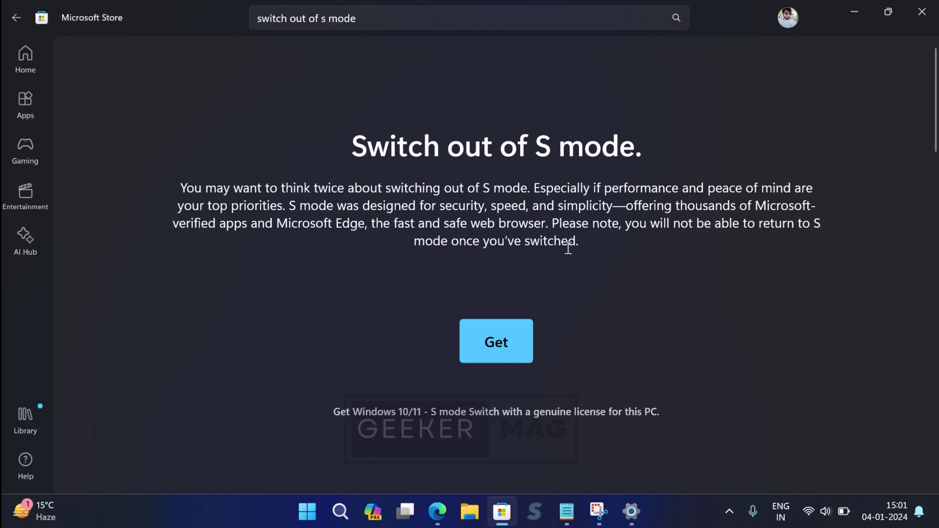
Choose Get on the Switch out of S mode page to reach the 'You're all set!' confirmation
left_click(504, 356)
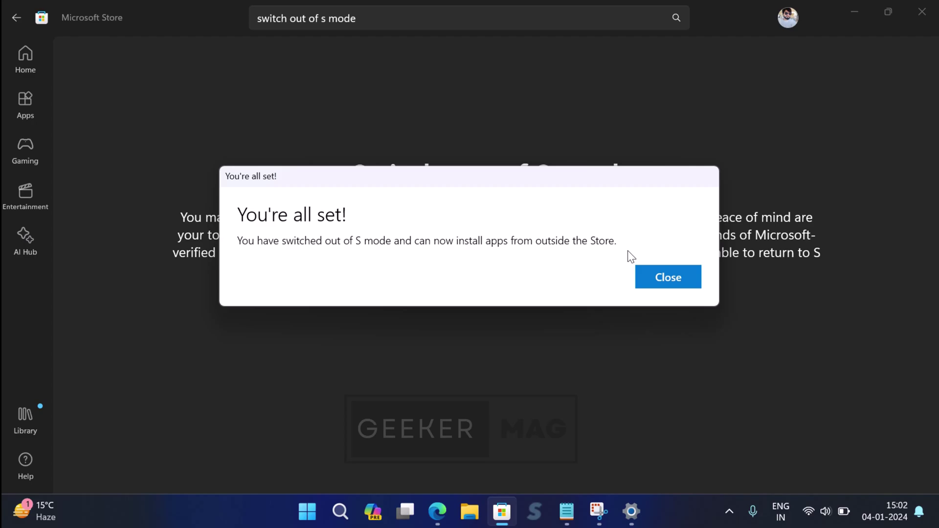
Dismiss the confirmation, close the Store, and check the About edition reads Windows 11 Pro
left_click(669, 278)
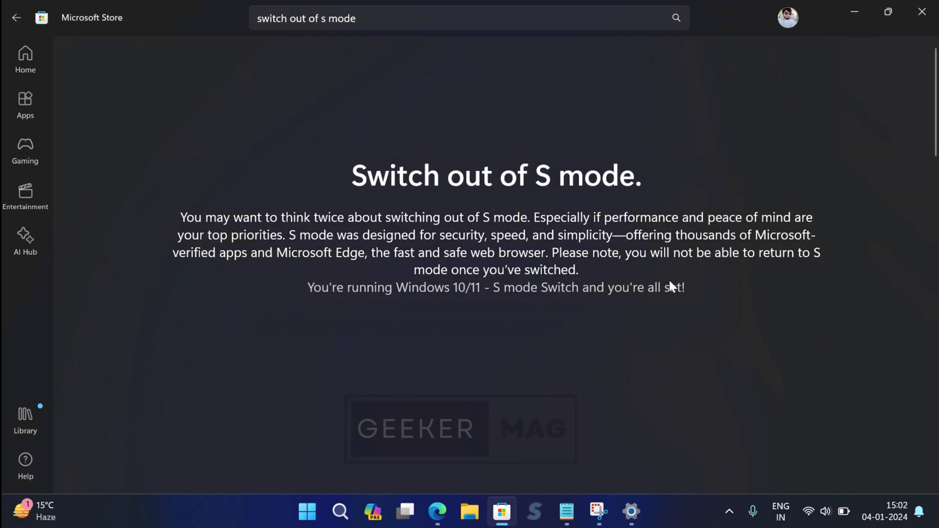
left_click(922, 11)
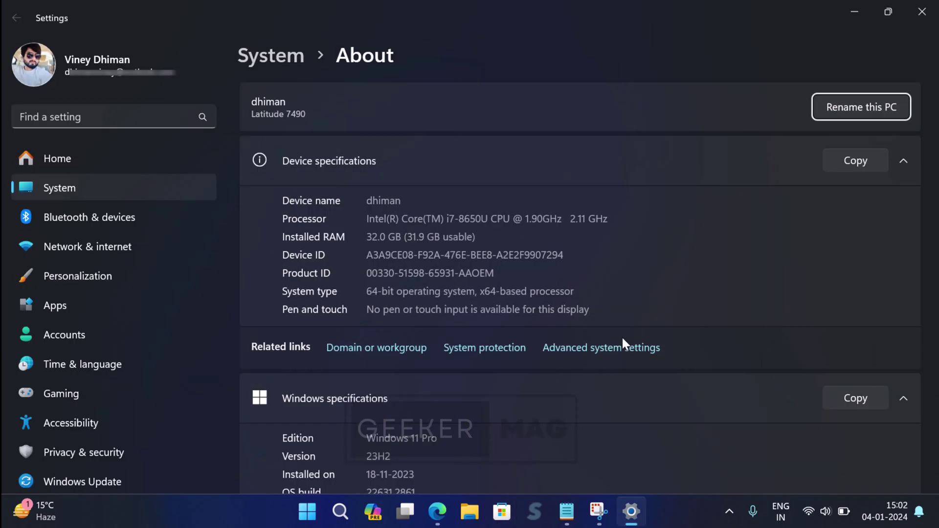
left_click(369, 439)
left_click_drag(369, 439, 446, 440)
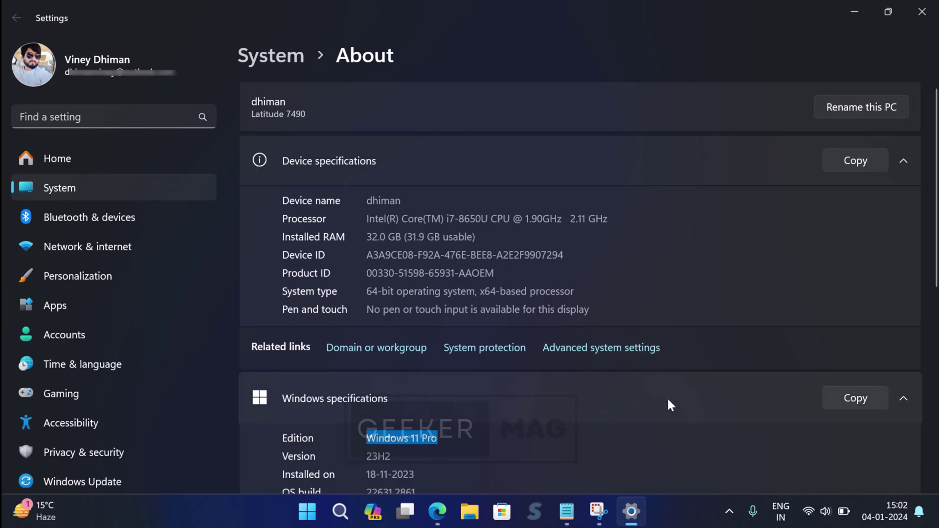
Go to the Product key and activation page to confirm activation is Active
scroll(936, 316, "down", 2)
scroll(937, 315, "down", 3)
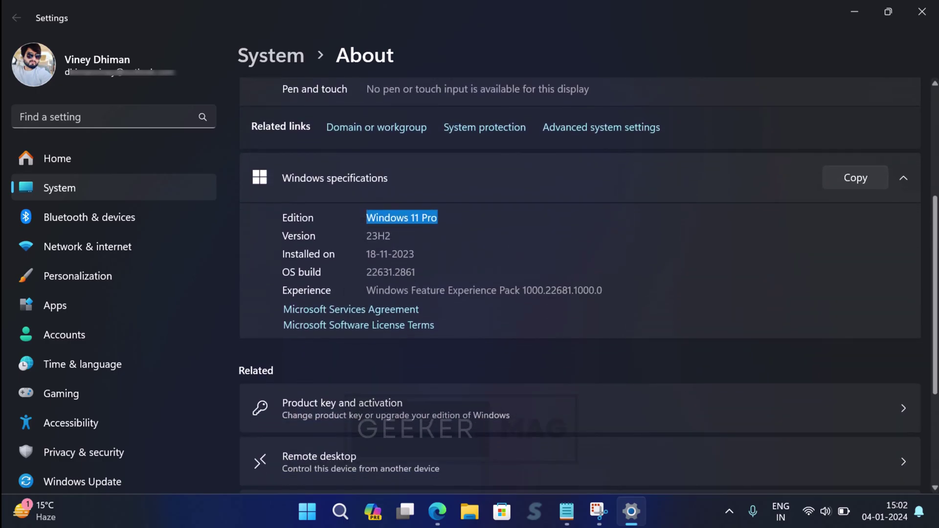
left_click(865, 387)
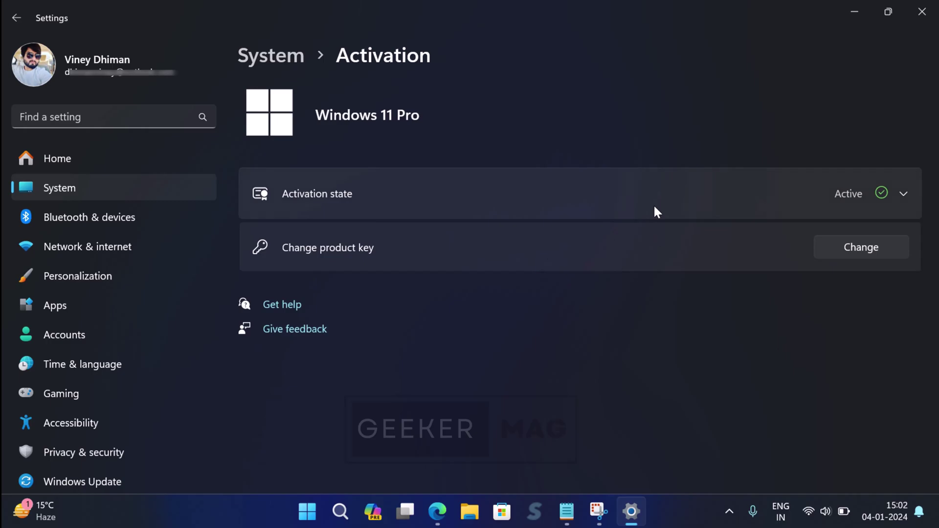
left_click(920, 13)
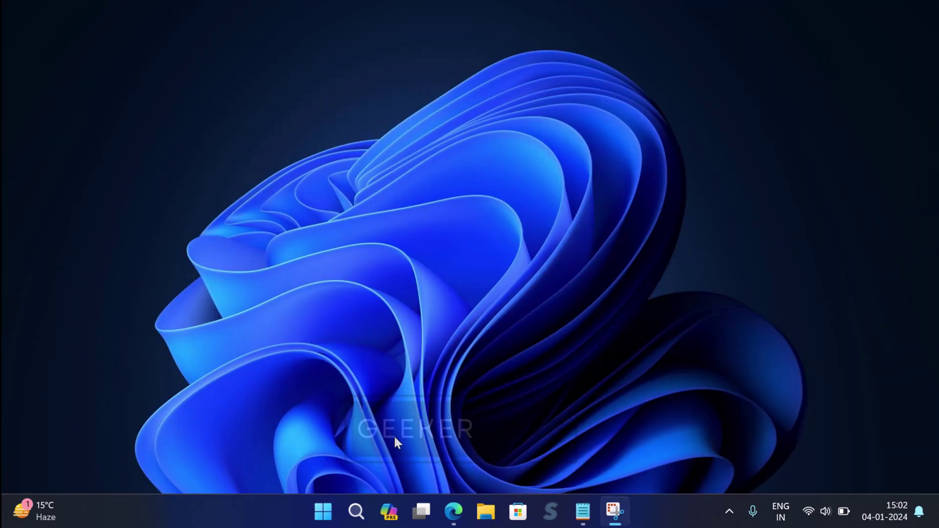
left_click(354, 521)
type("chrome")
left_click(319, 187)
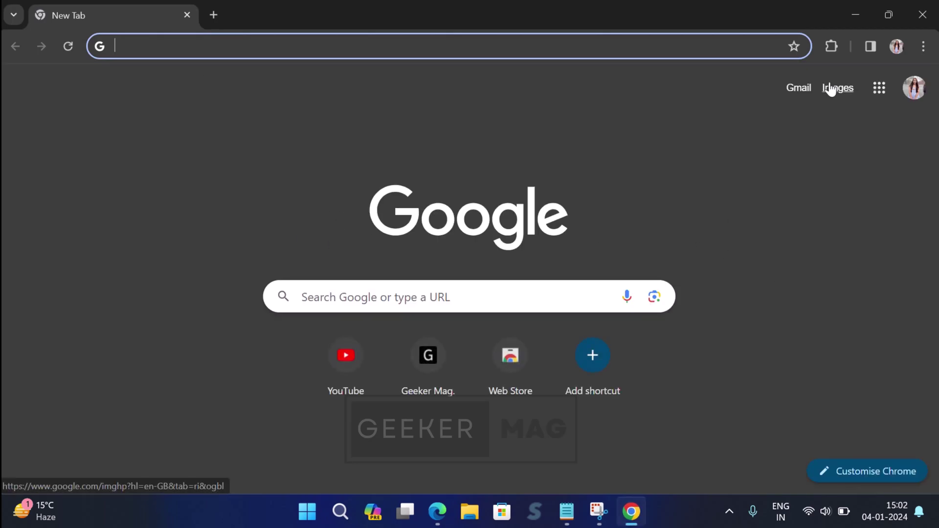
key("super+d")
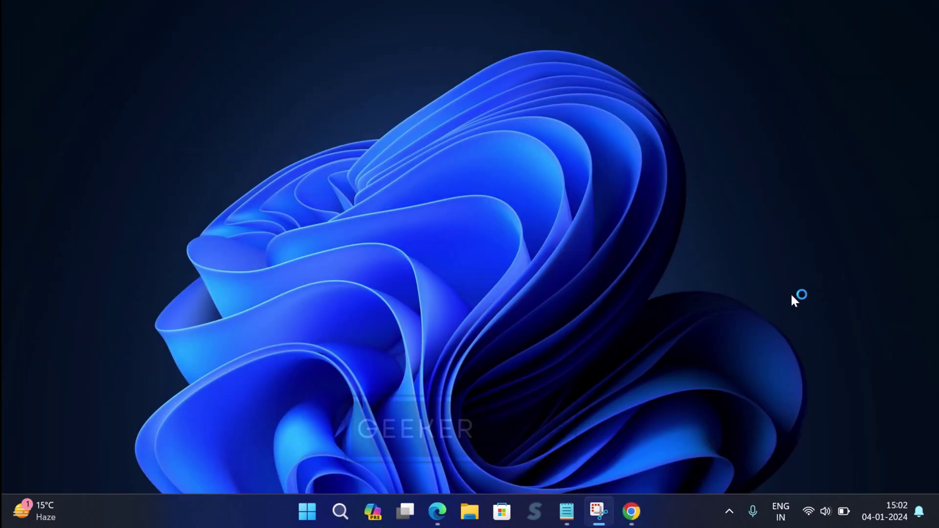